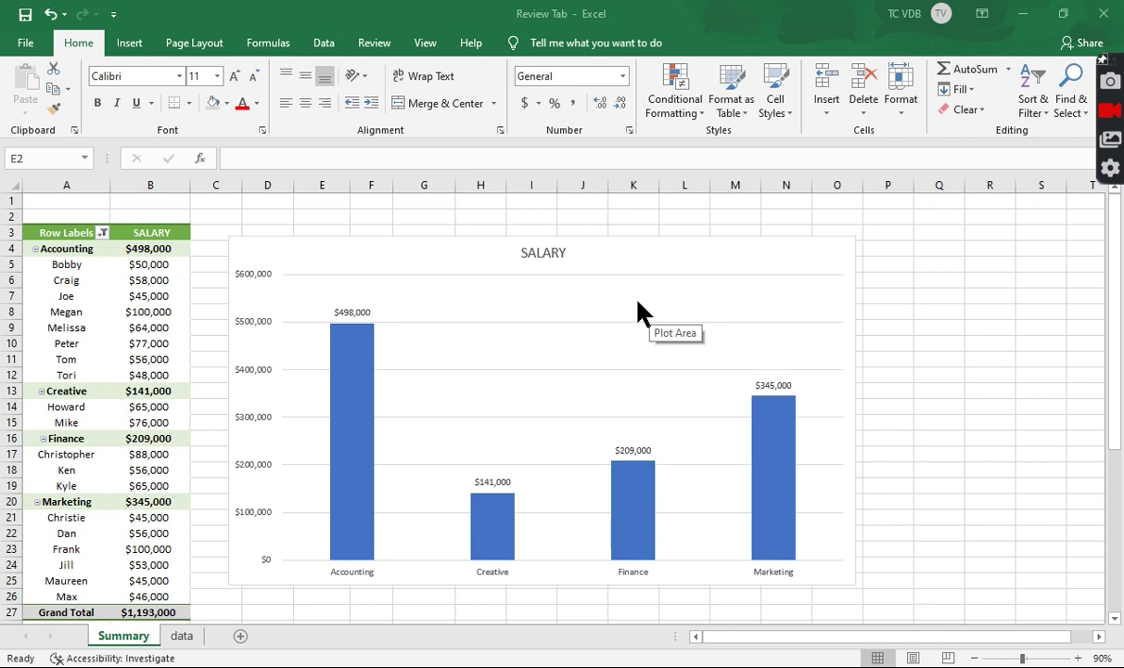
Select the B9 salary on Summary, then switch sheets to end on the data sheet's employee table
left_click(155, 330)
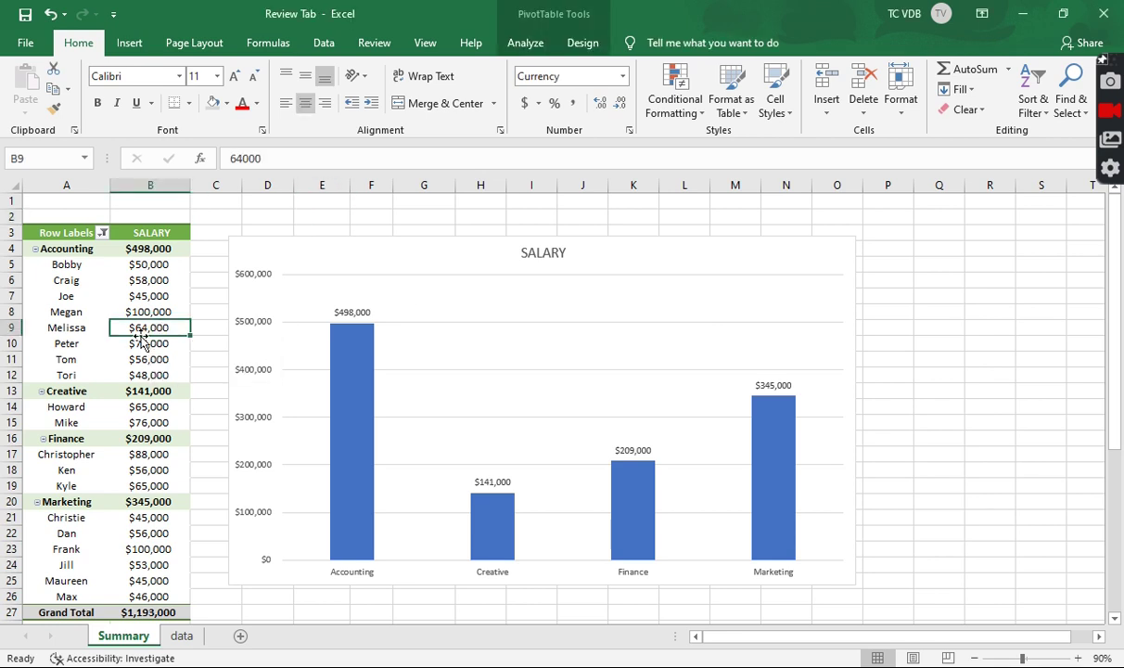
left_click(185, 640)
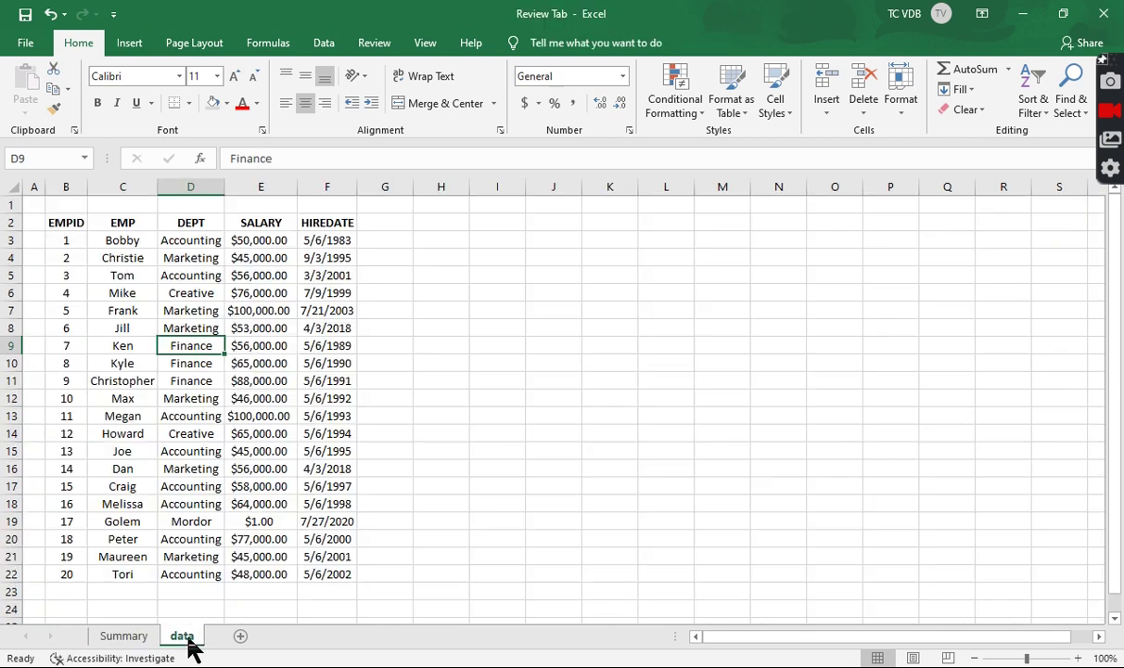
left_click(139, 638)
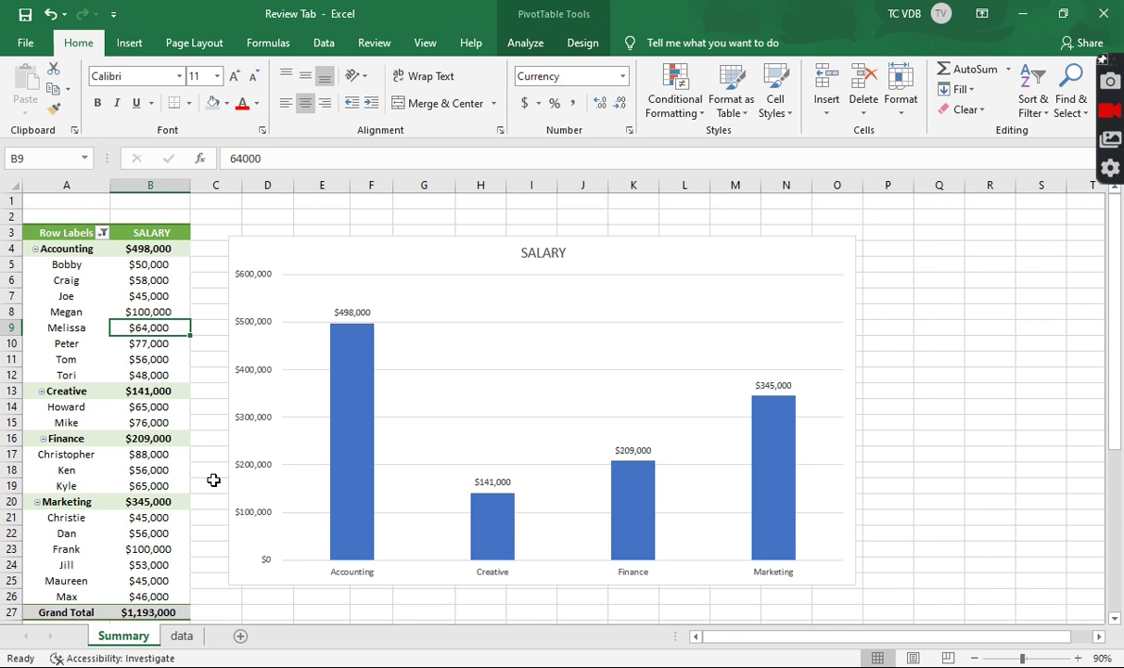
left_click(187, 638)
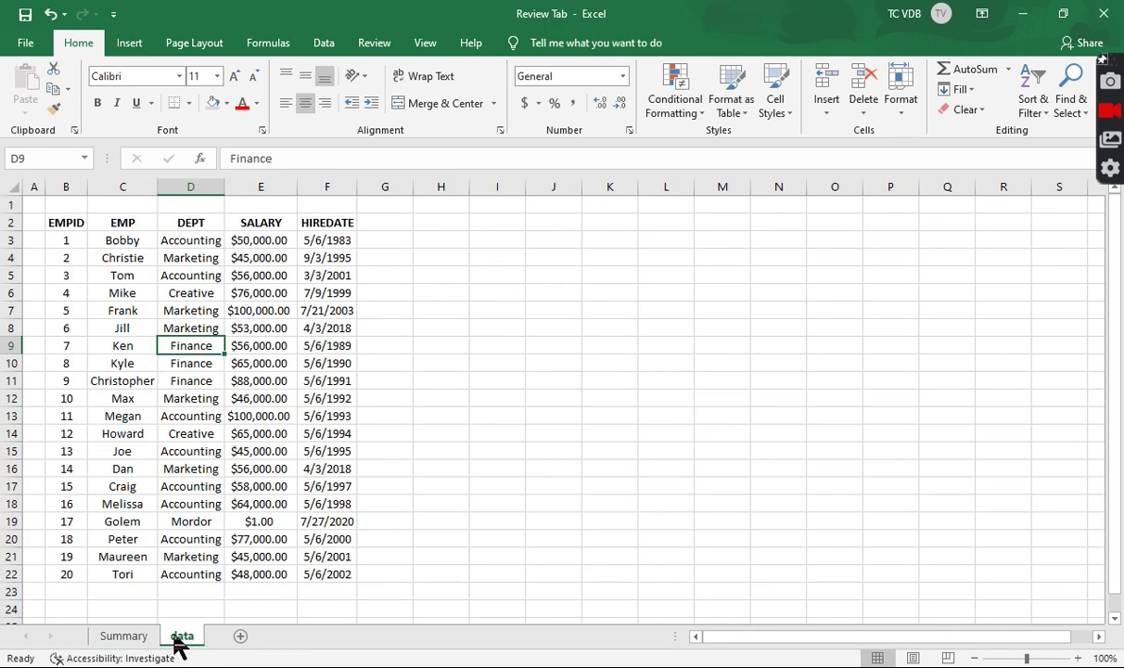
right_click(178, 642)
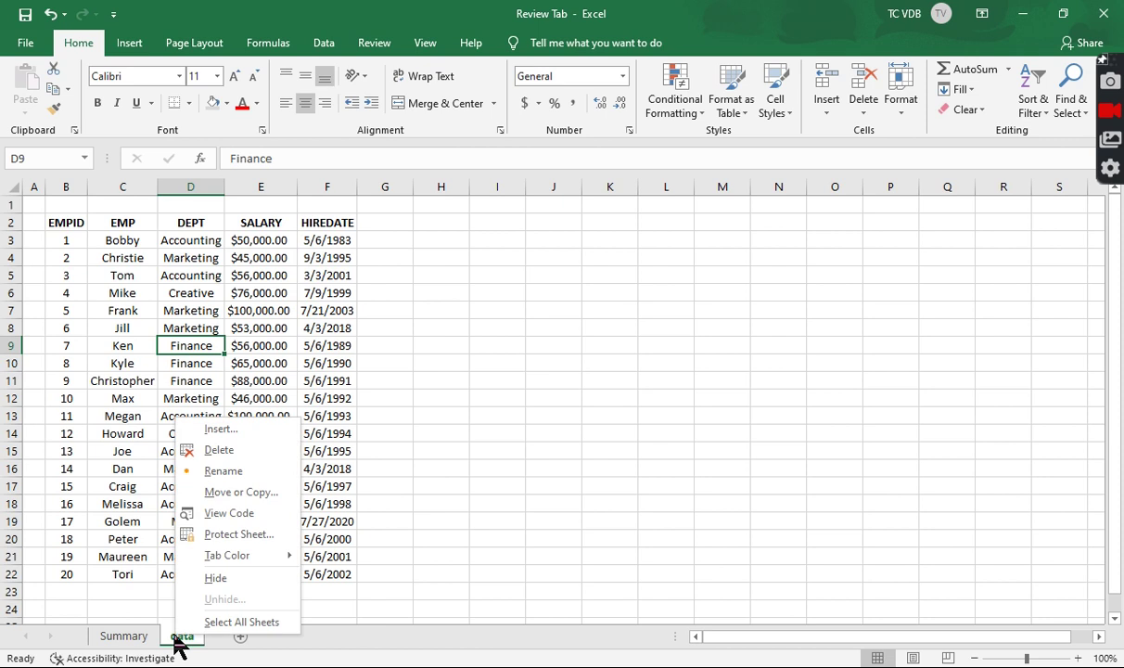
left_click(213, 578)
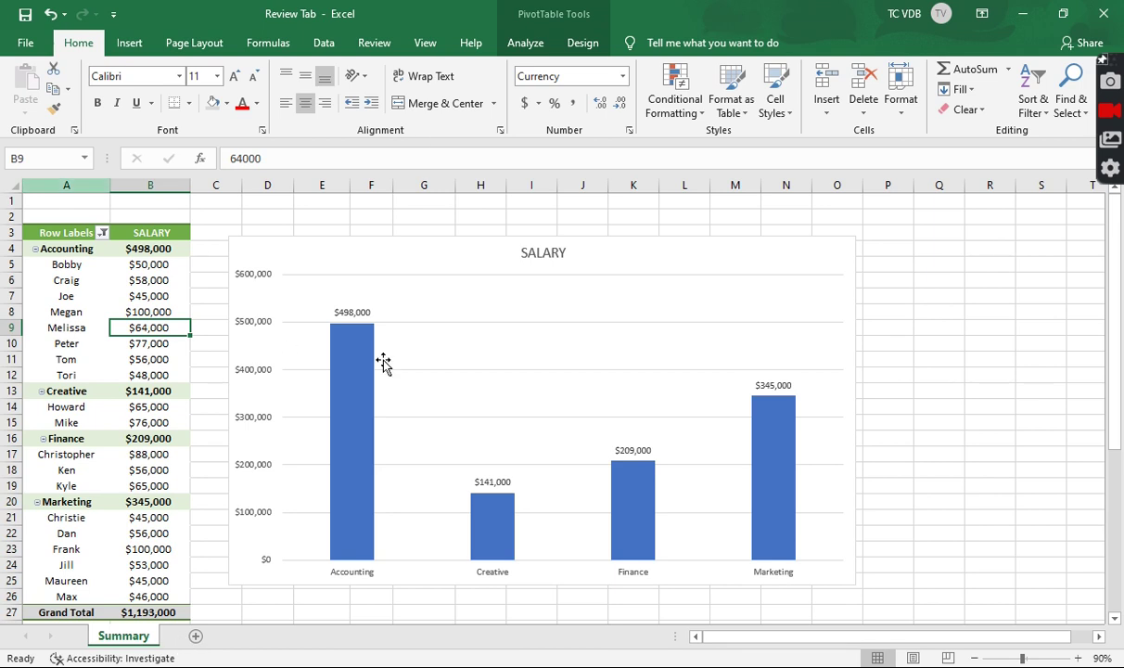
right_click(124, 650)
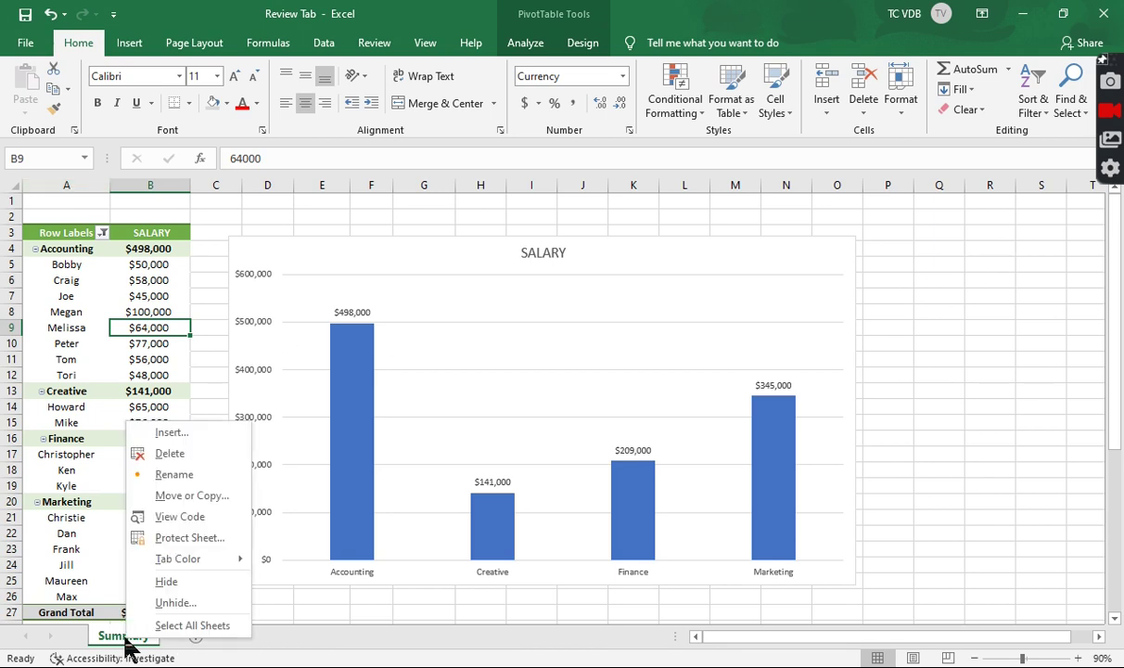
left_click(169, 603)
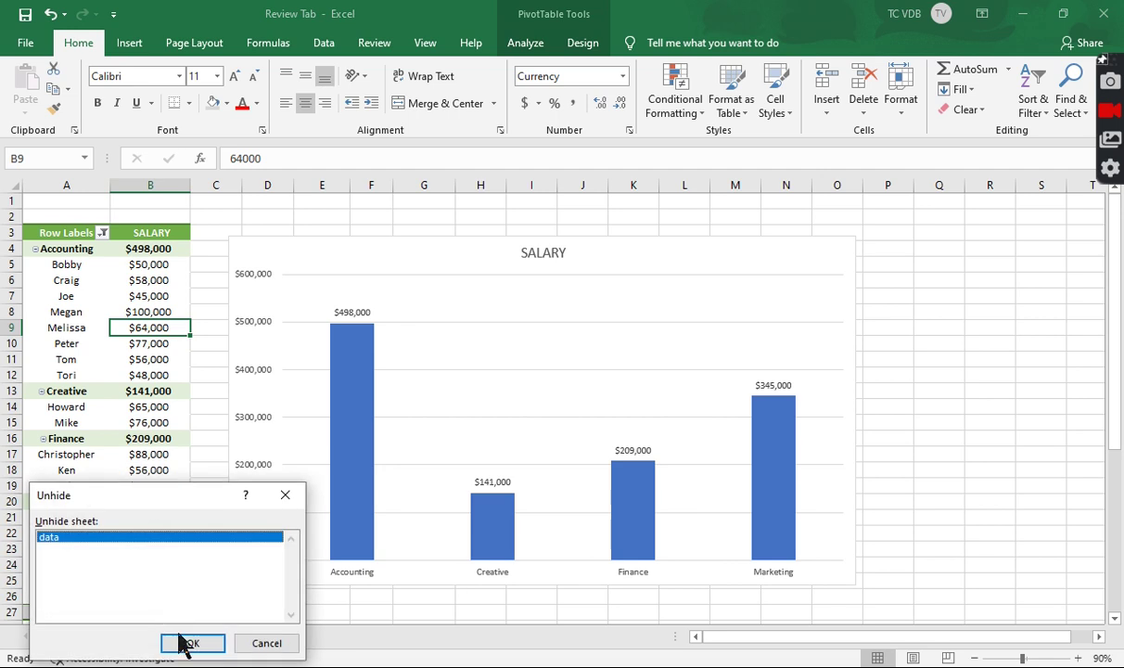
left_click(208, 646)
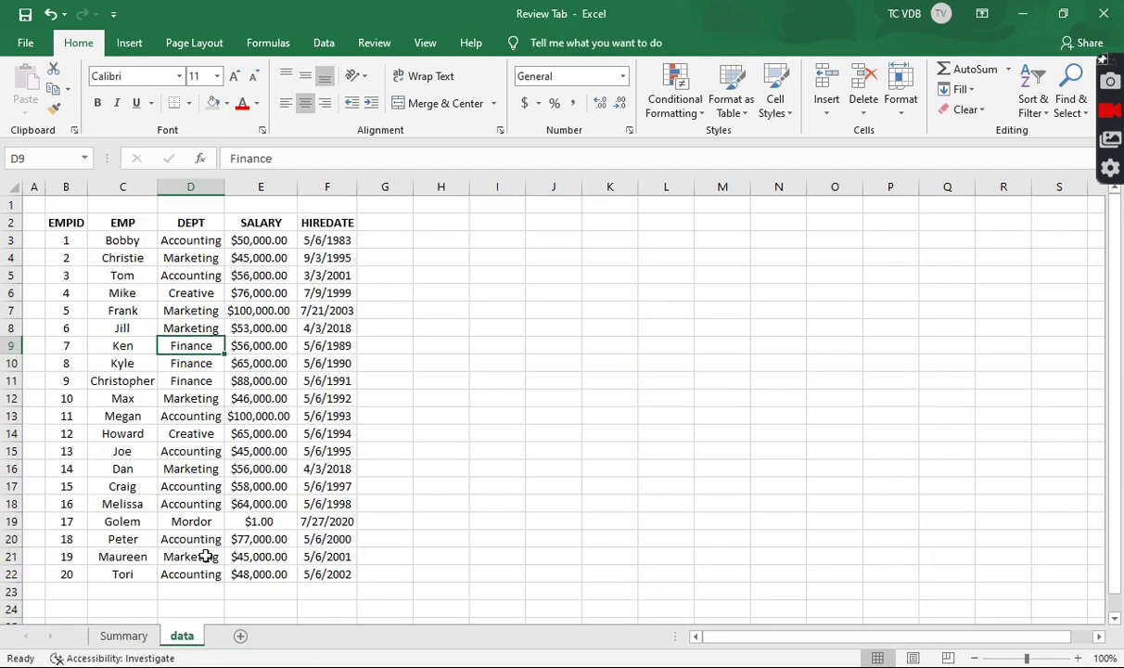
Show the Review ribbon, then flip to Summary and back to the data sheet
left_click(380, 44)
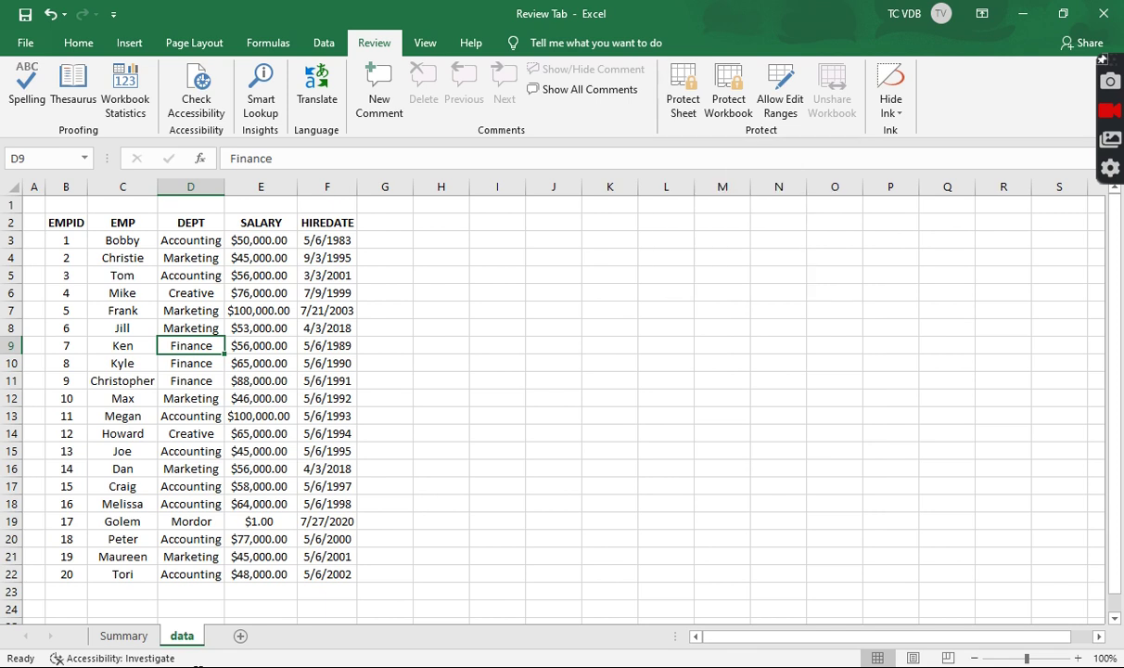
left_click(144, 636)
left_click(182, 636)
Protect the data sheet with a confirmed password, allowing locked cells to be selected
left_click(678, 117)
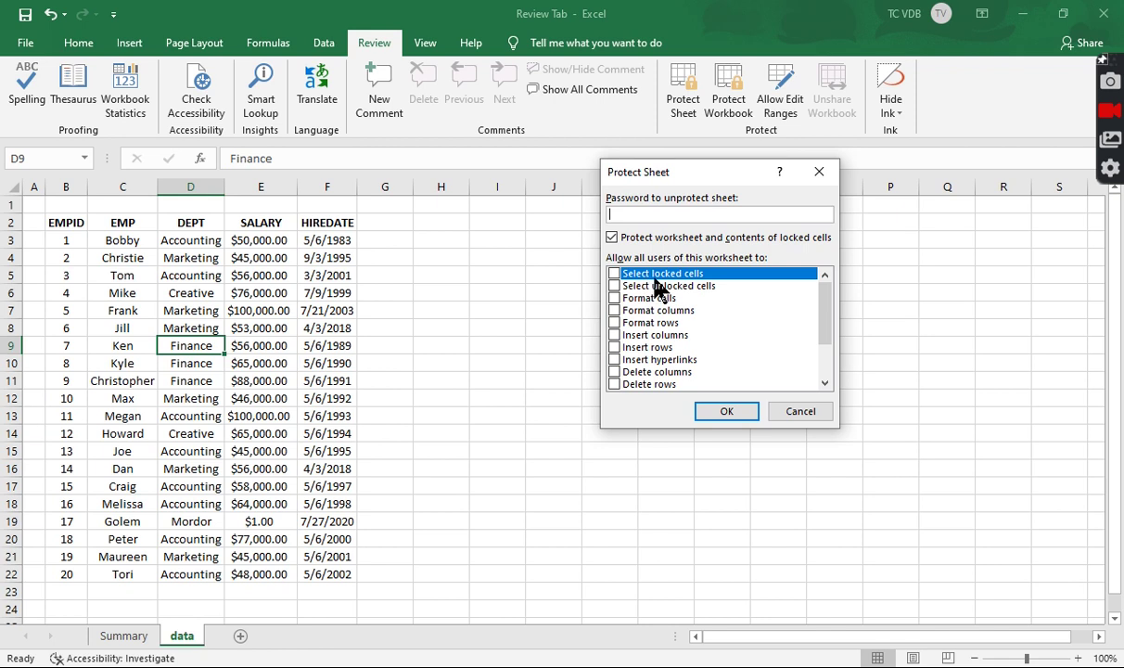
left_click(615, 274)
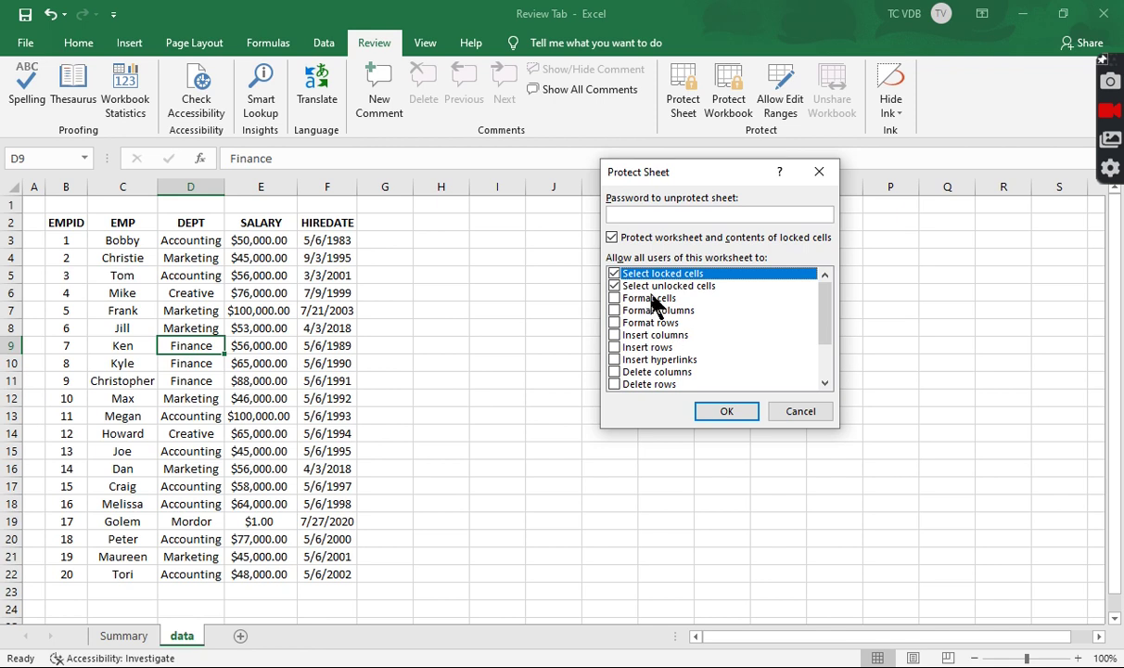
left_click(640, 213)
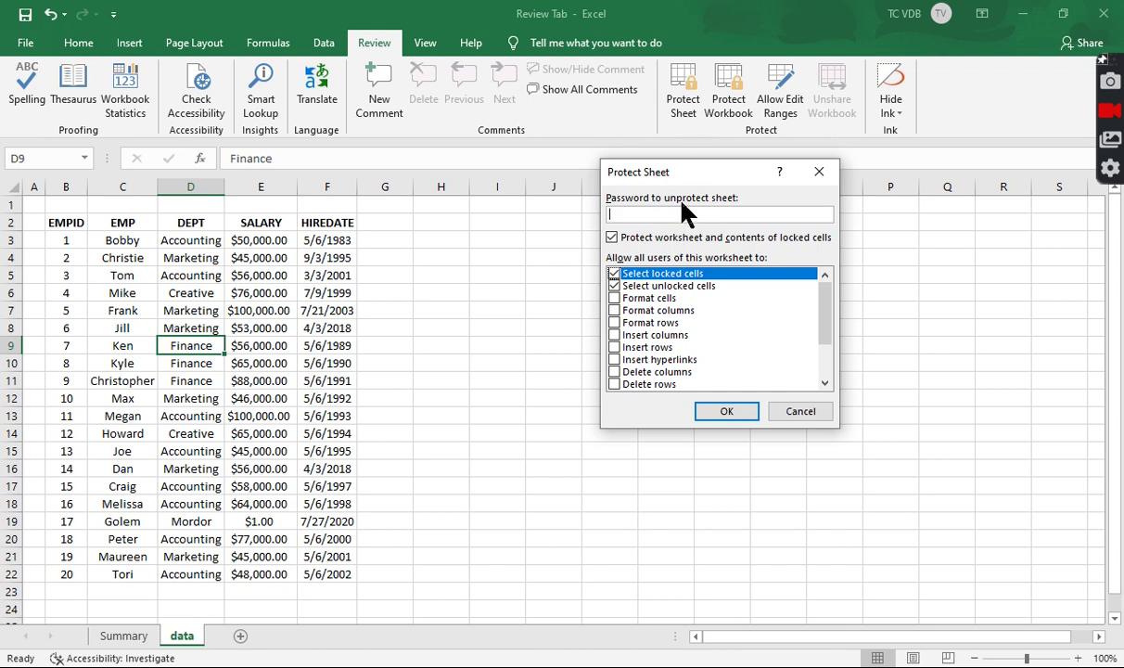
type("12345")
left_click(726, 414)
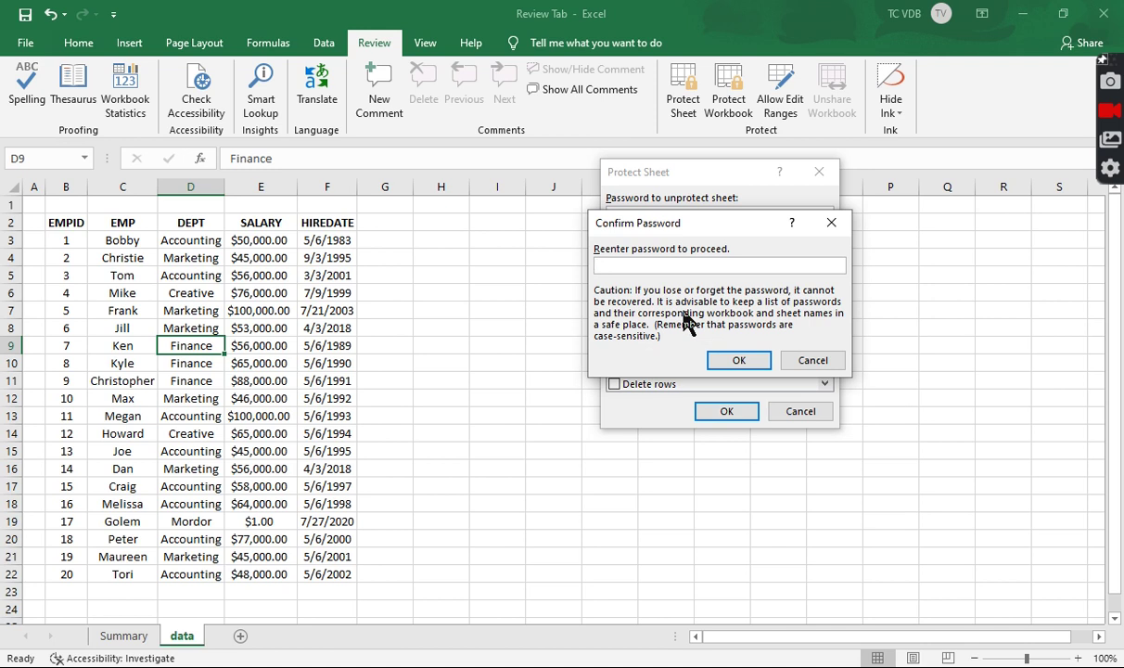
type("•••••")
left_click(739, 361)
left_click(188, 311)
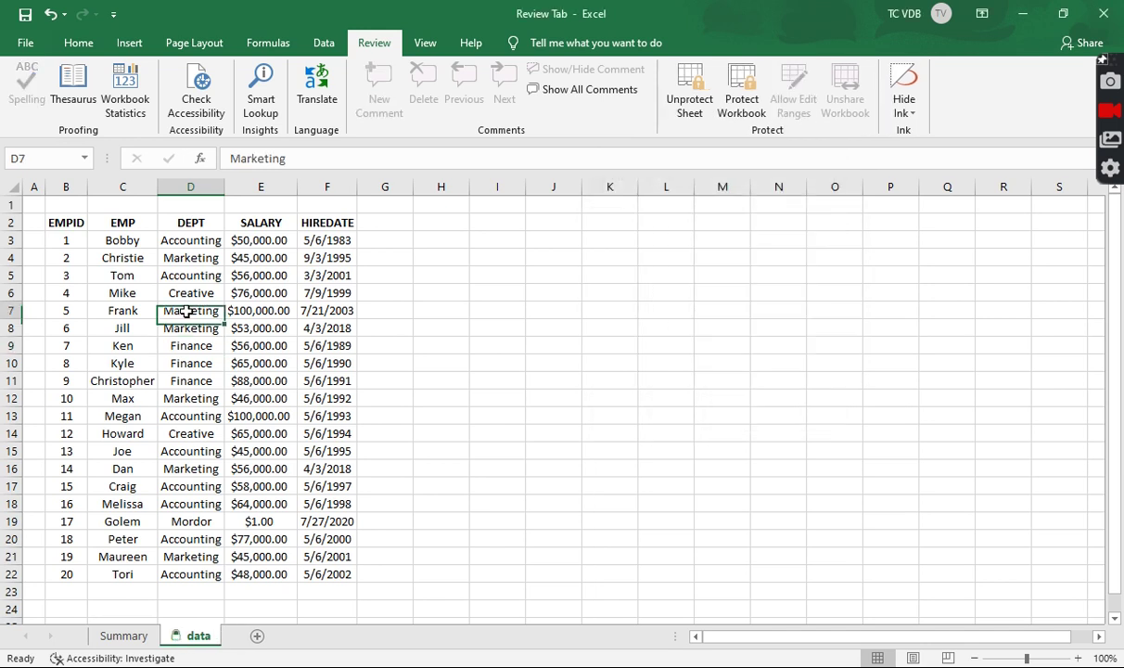
left_click(239, 360)
left_click(185, 345)
left_click(165, 307)
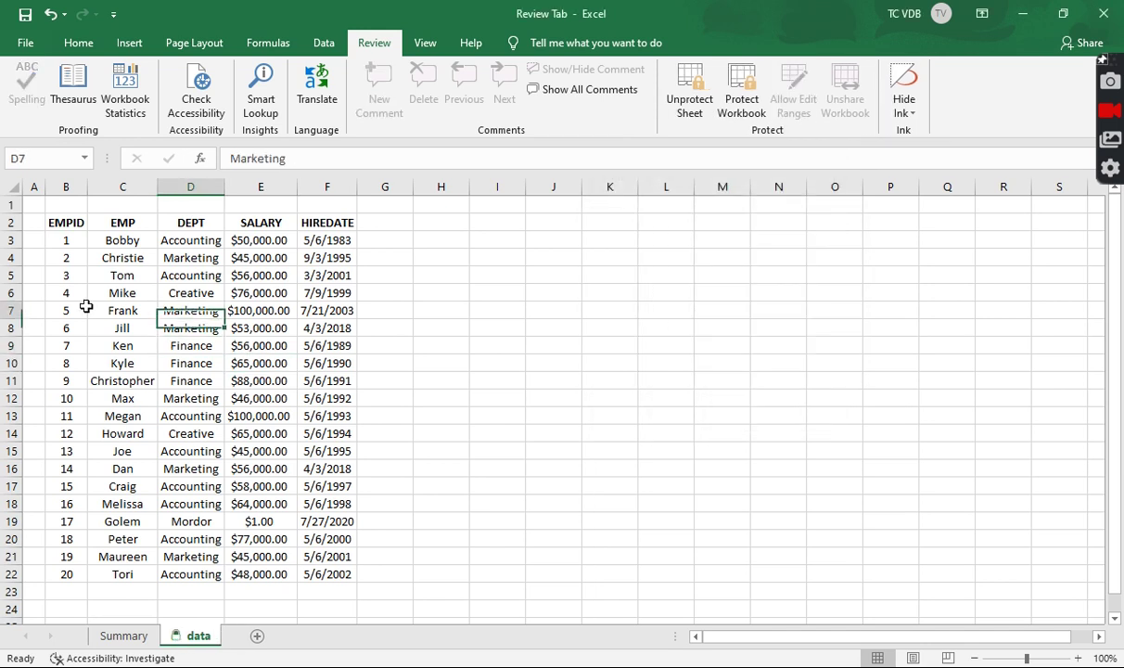
left_click(183, 290)
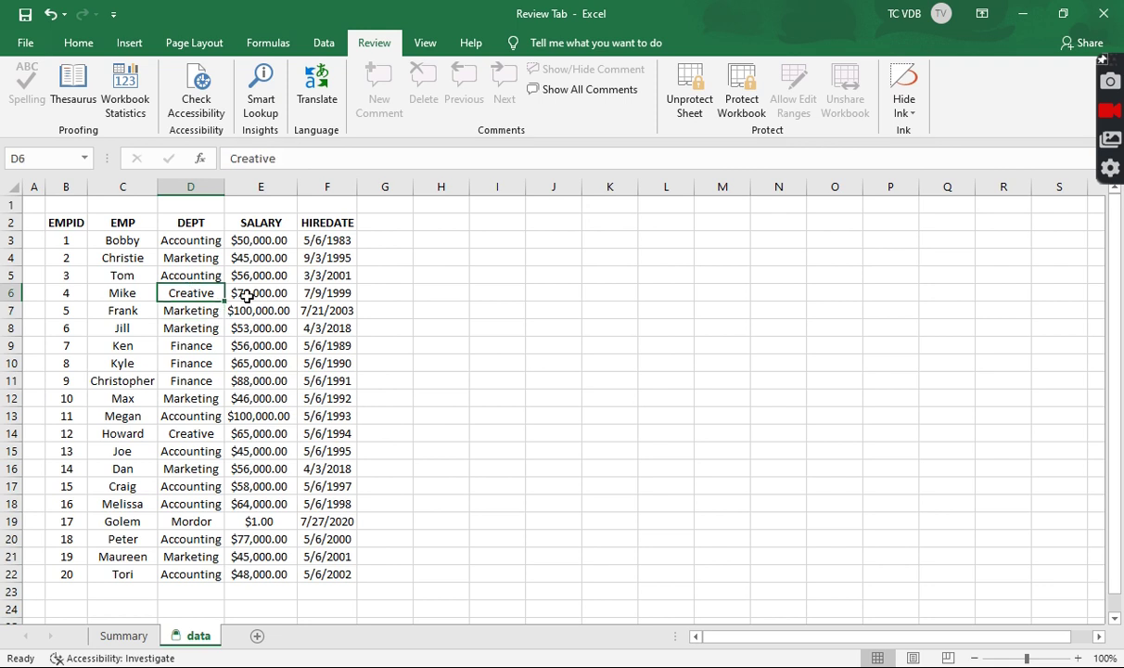
left_click(244, 290)
left_click(255, 272)
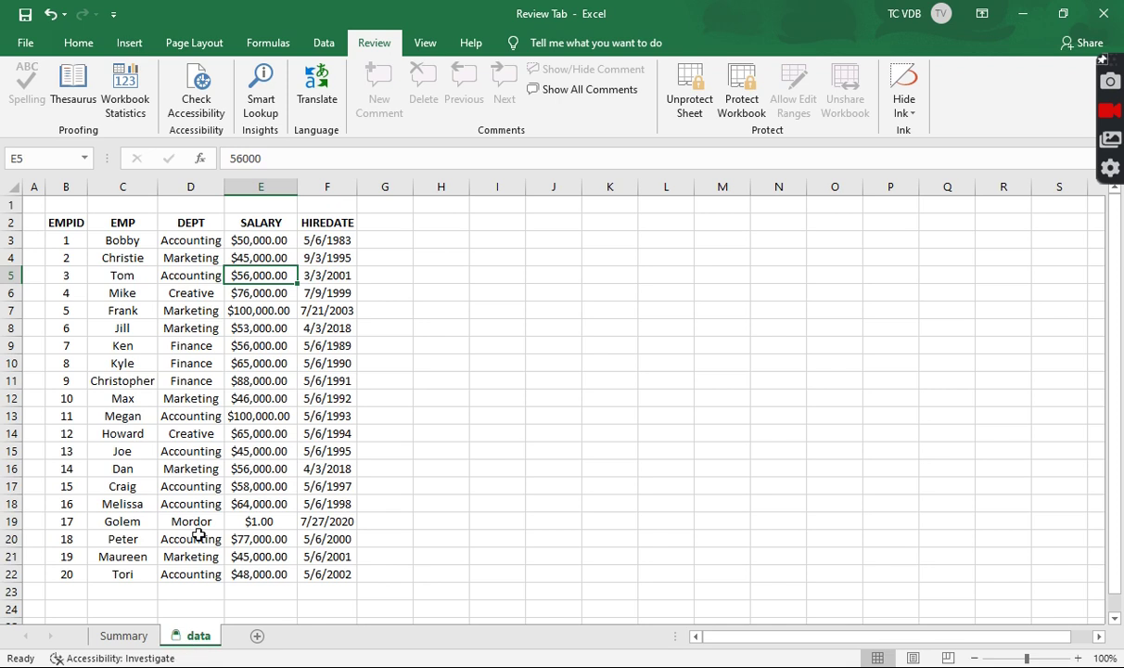
left_click(209, 486)
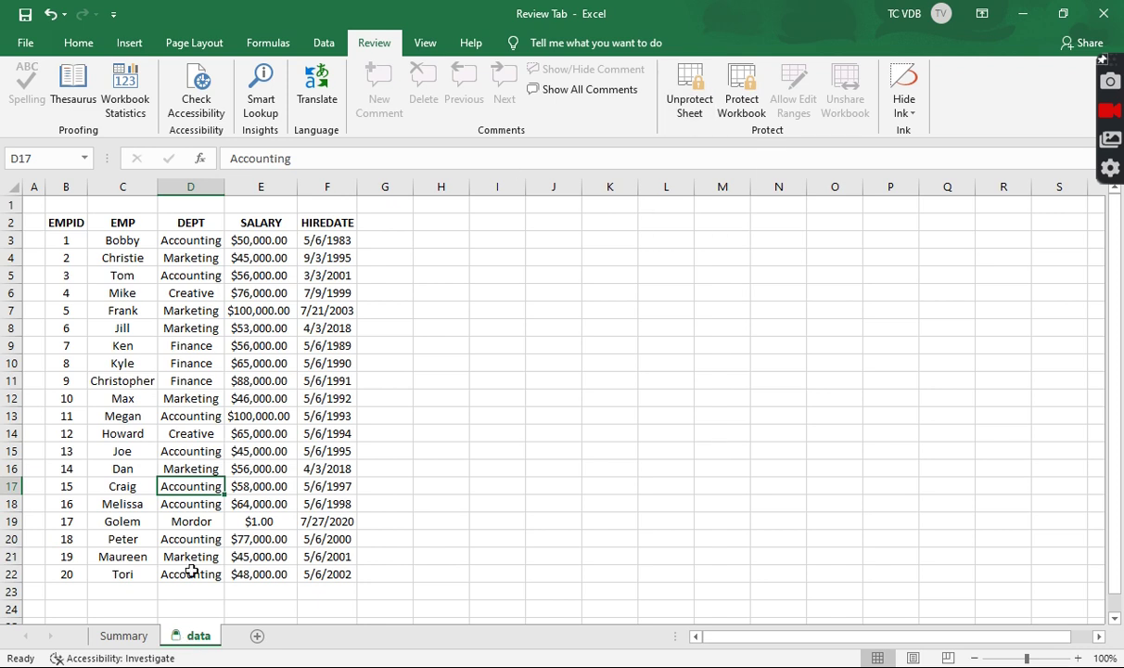
Hide the data sheet so Summary is the only visible sheet
right_click(196, 636)
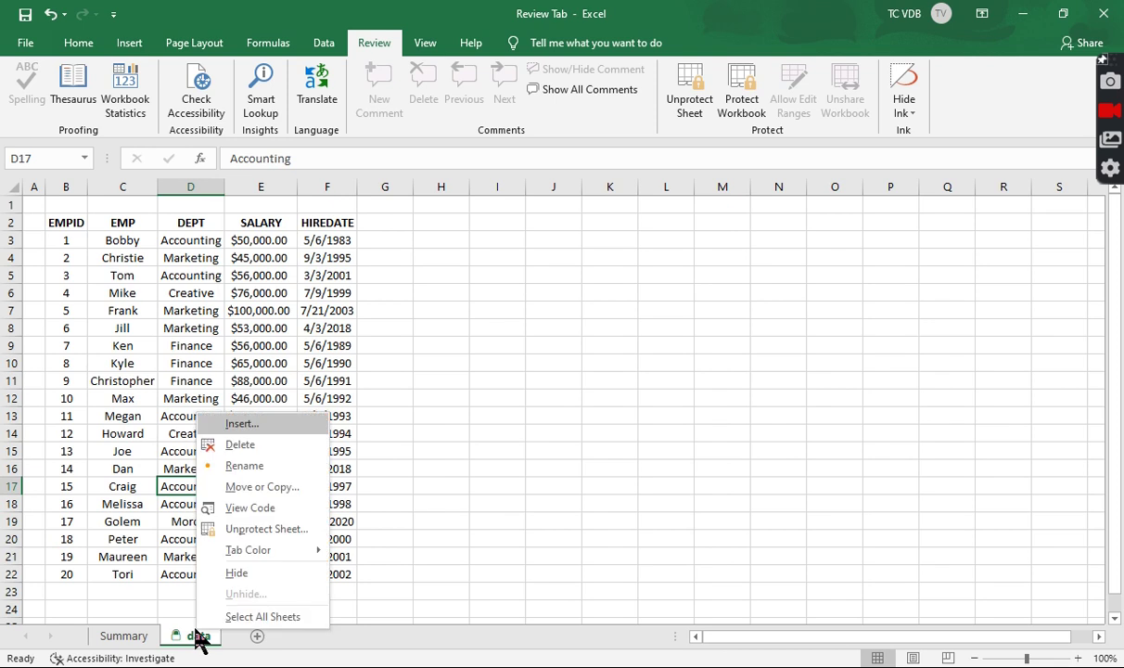
left_click(232, 574)
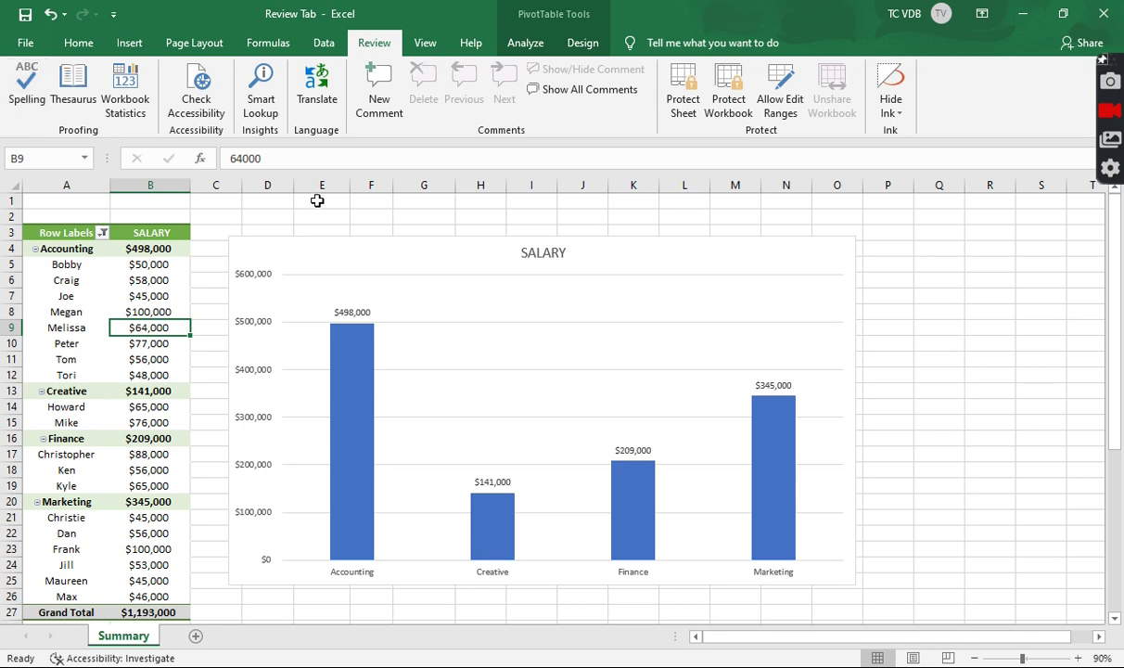
Add the comment 'Can you check this?' to the Accounting label in cell A4
left_click(89, 253)
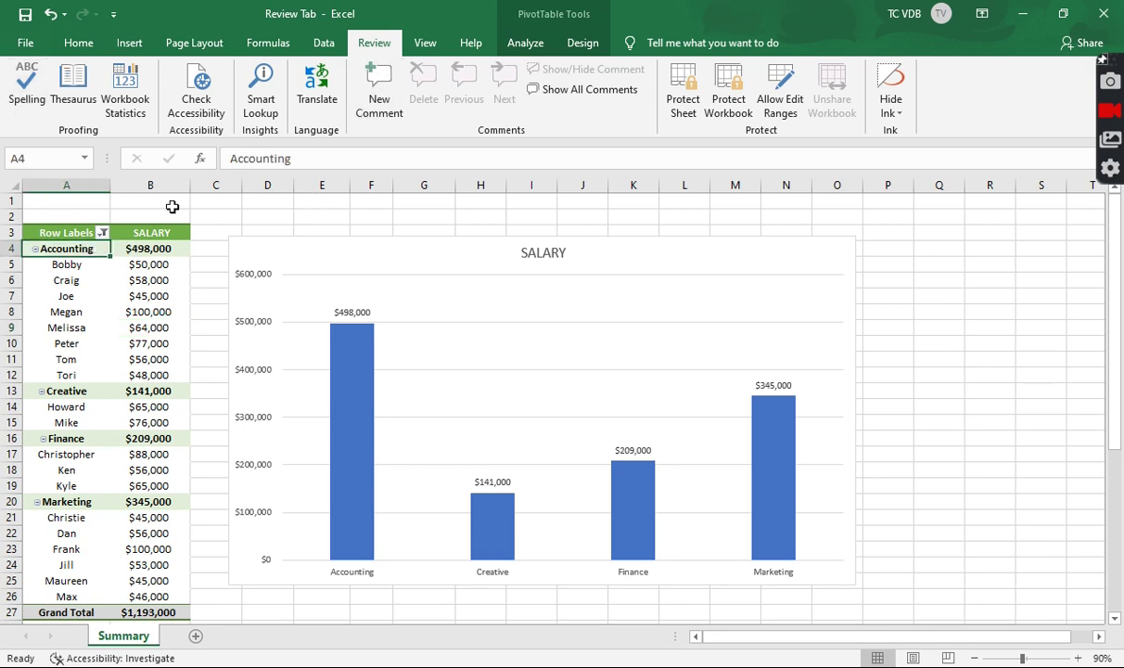
left_click(391, 108)
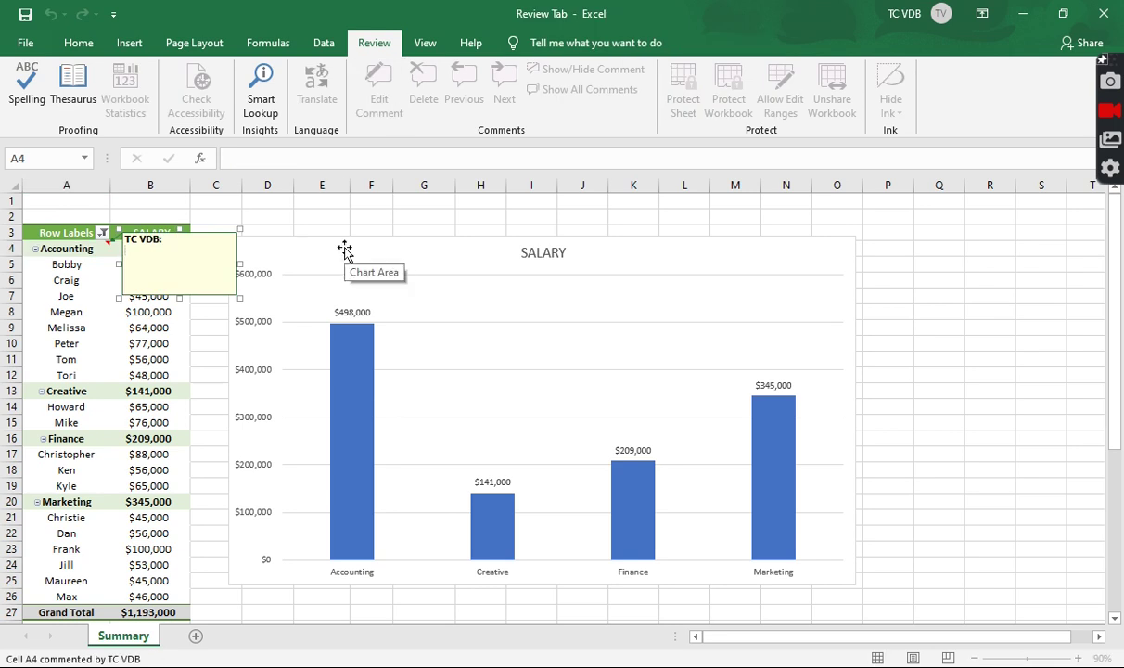
type("Can you check this?")
left_click(426, 228)
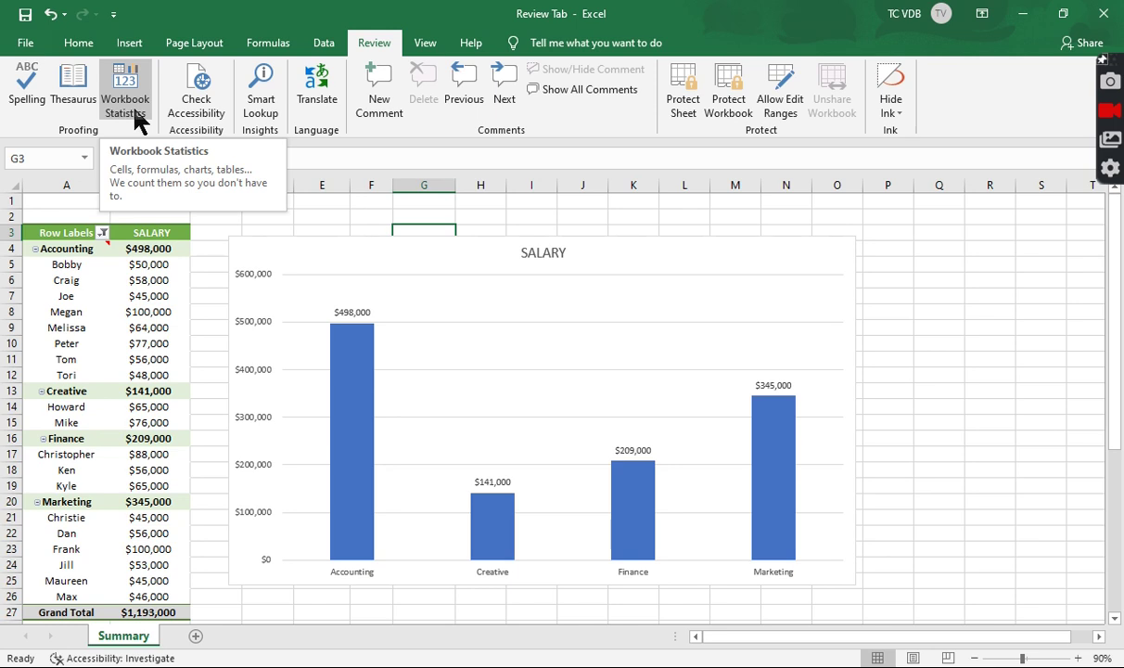
left_click(135, 119)
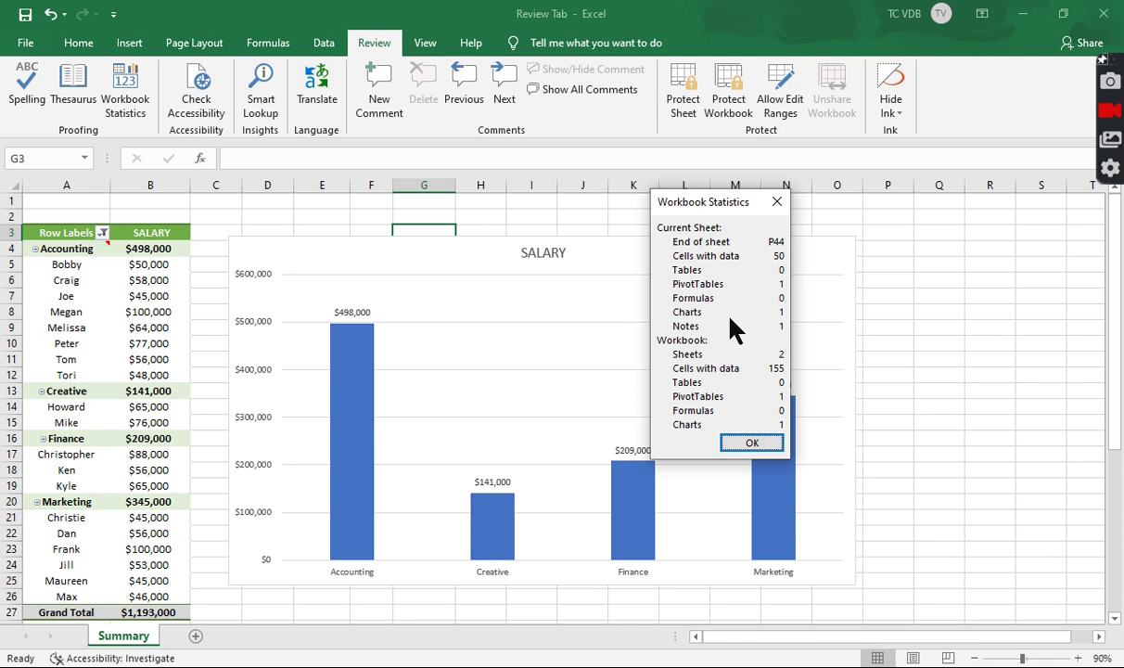
left_click(753, 444)
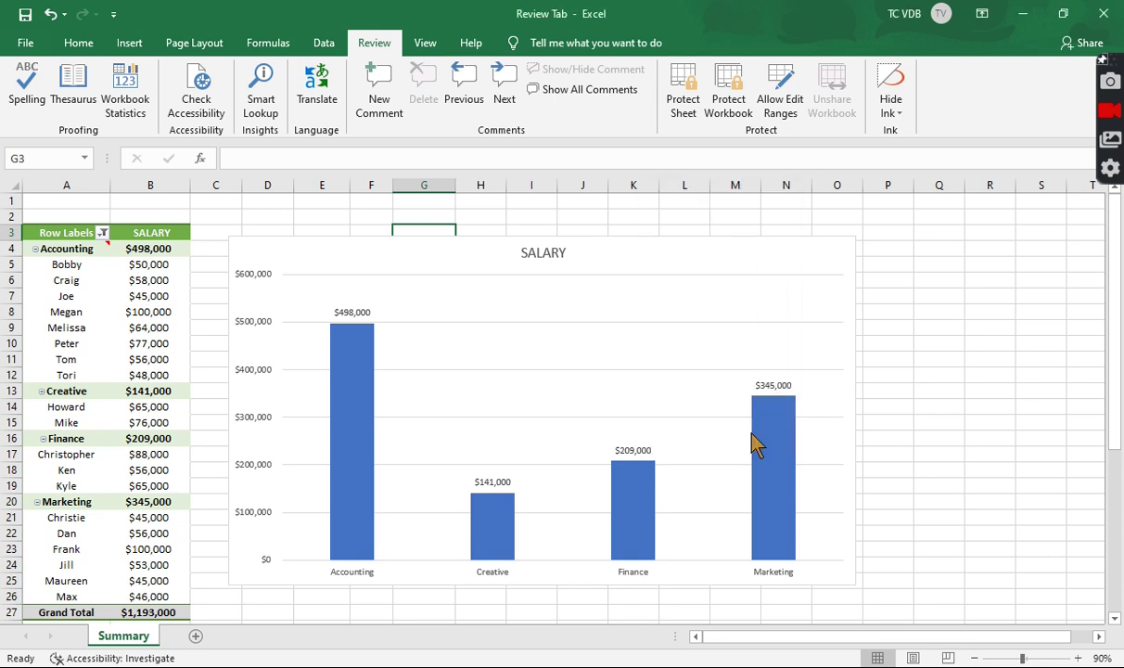